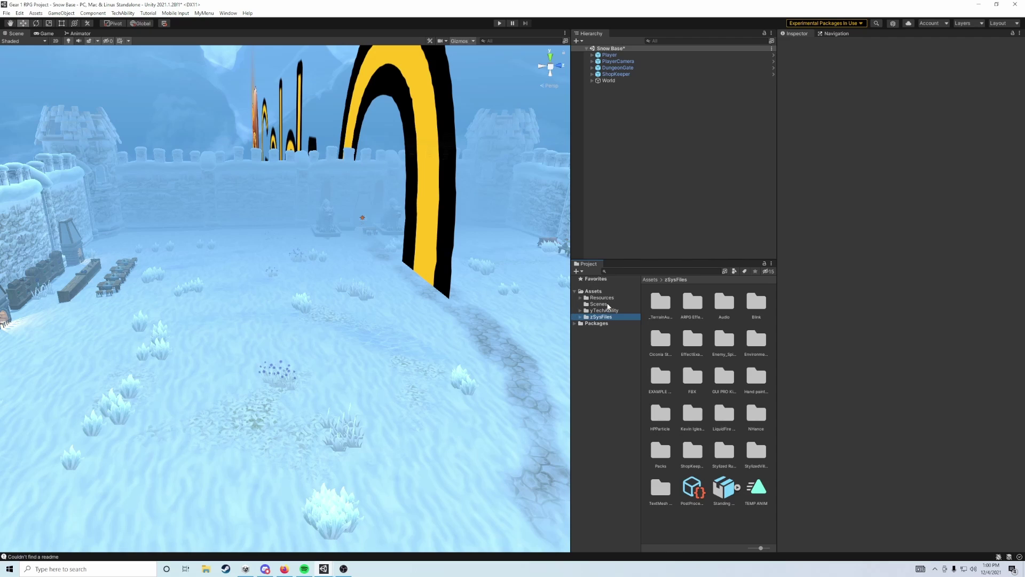
Browse the Resources folders for enemy prefabs, including Enemies and Environments/Snow/Prefabs/Enemies.
click(611, 298)
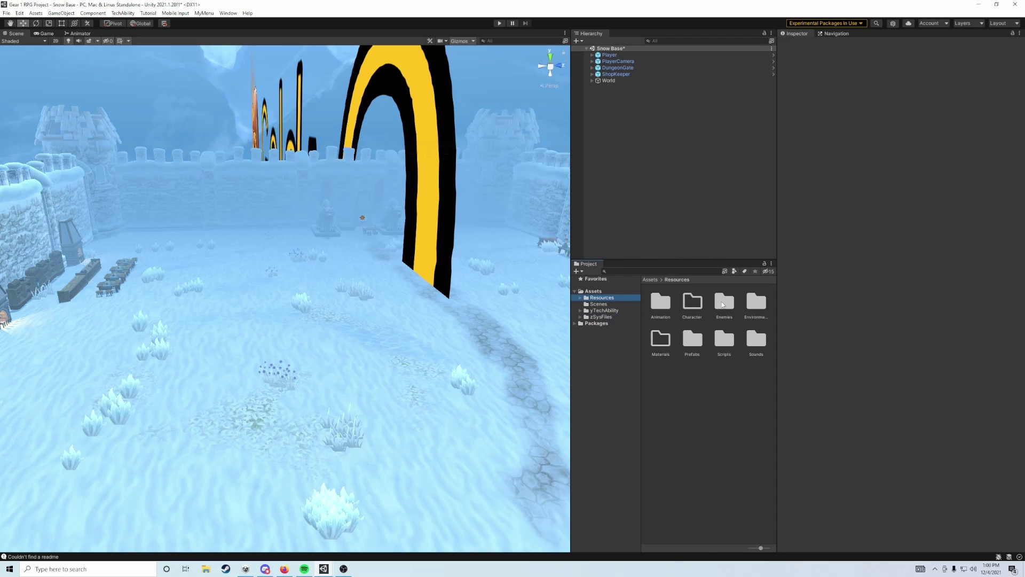
double_click(724, 301)
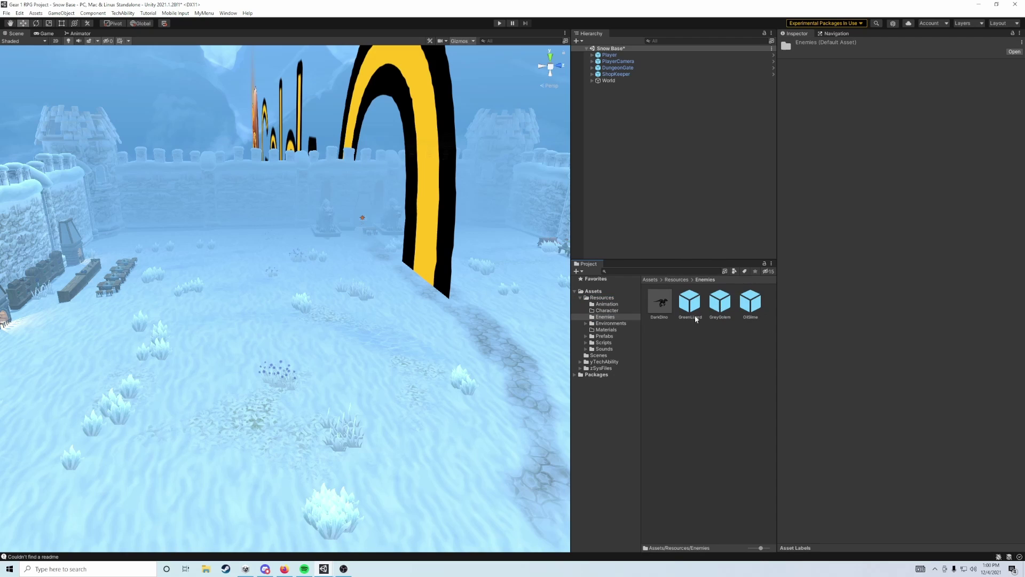
click(677, 280)
double_click(753, 301)
click(655, 315)
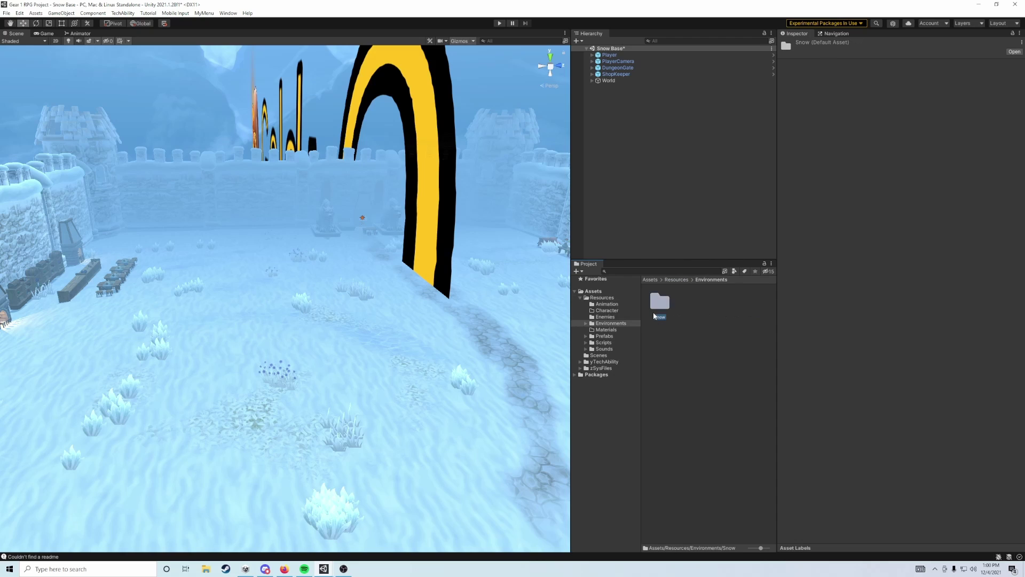
double_click(657, 307)
double_click(694, 308)
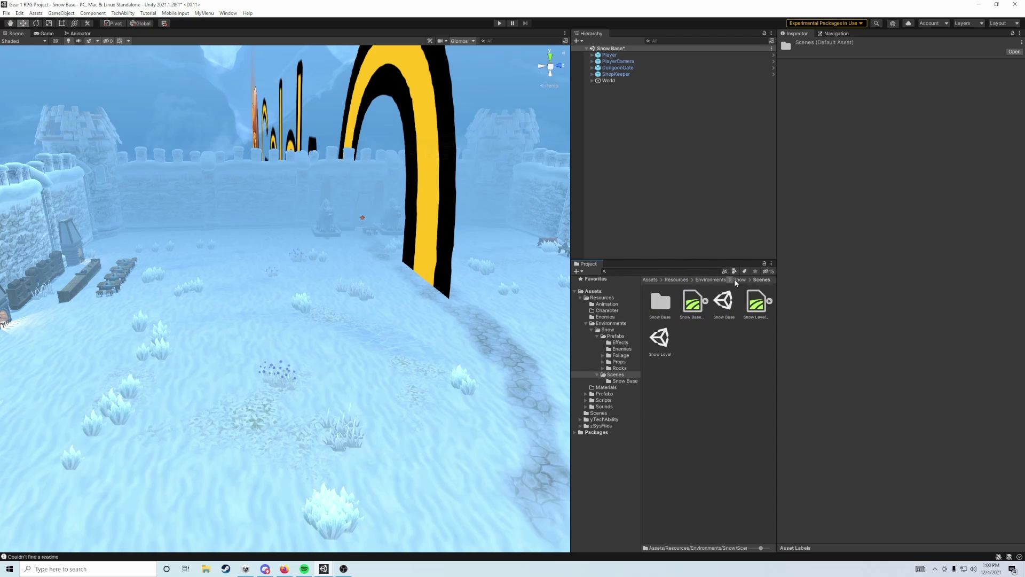
click(740, 279)
double_click(660, 302)
double_click(691, 301)
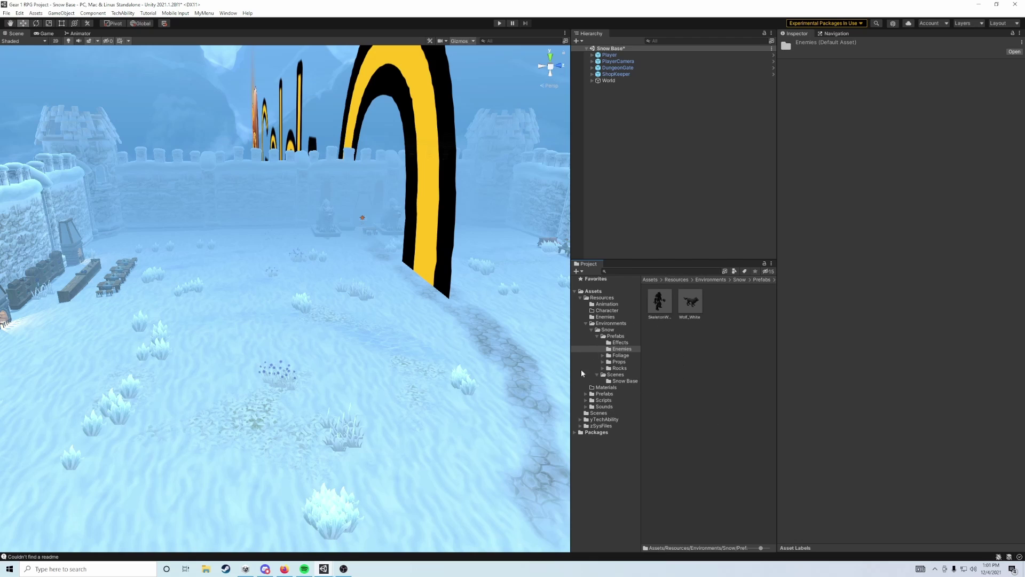
Open the EnemyDamage 1 prefab from Resources/Prefabs/Effects for editing.
click(602, 298)
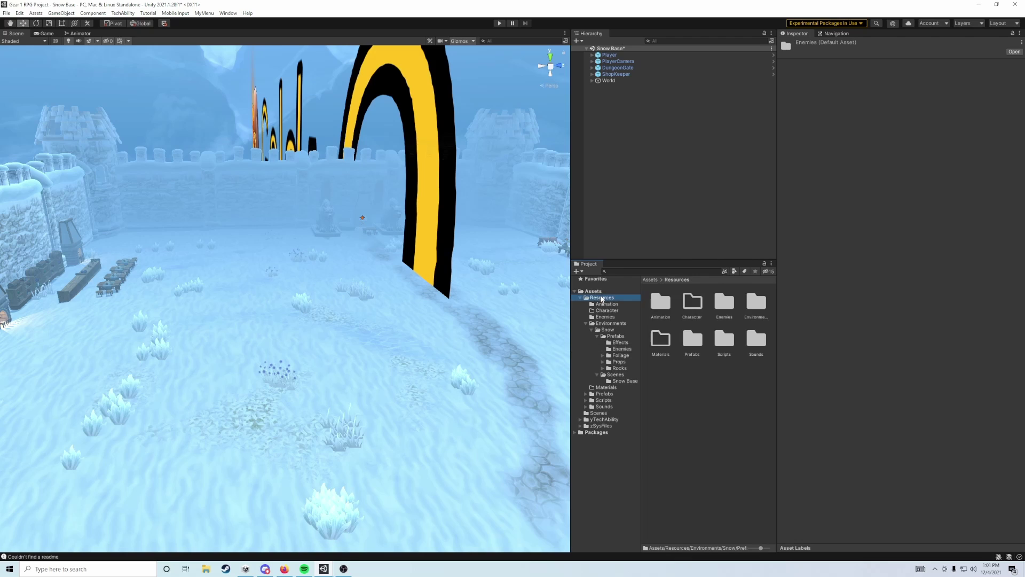
double_click(692, 338)
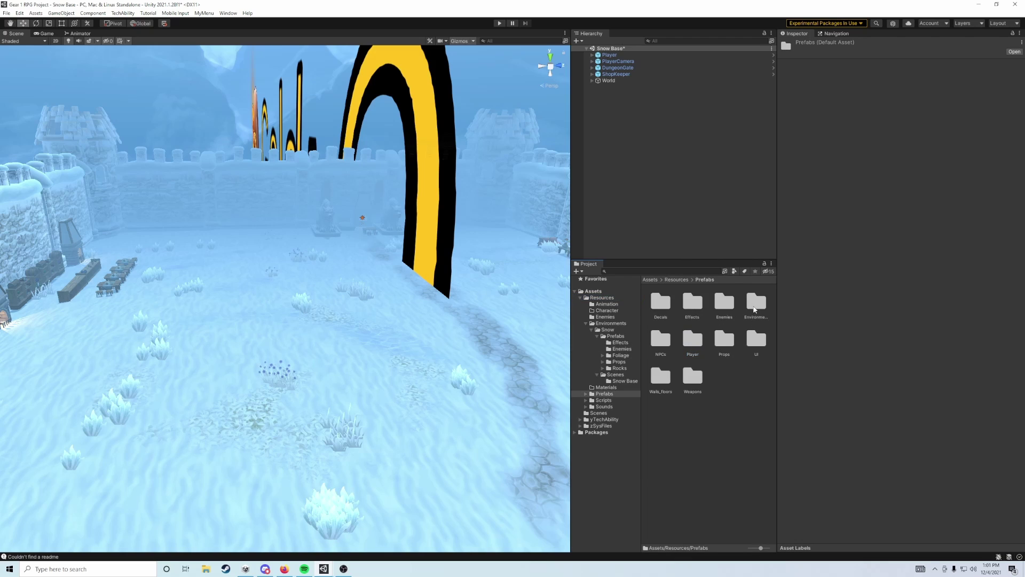
click(688, 305)
double_click(690, 303)
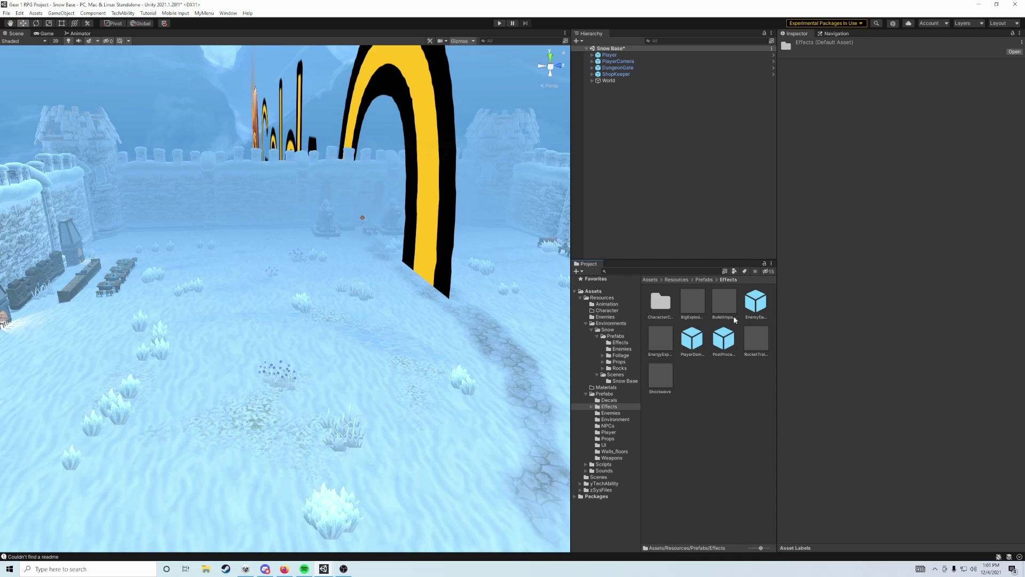
click(755, 307)
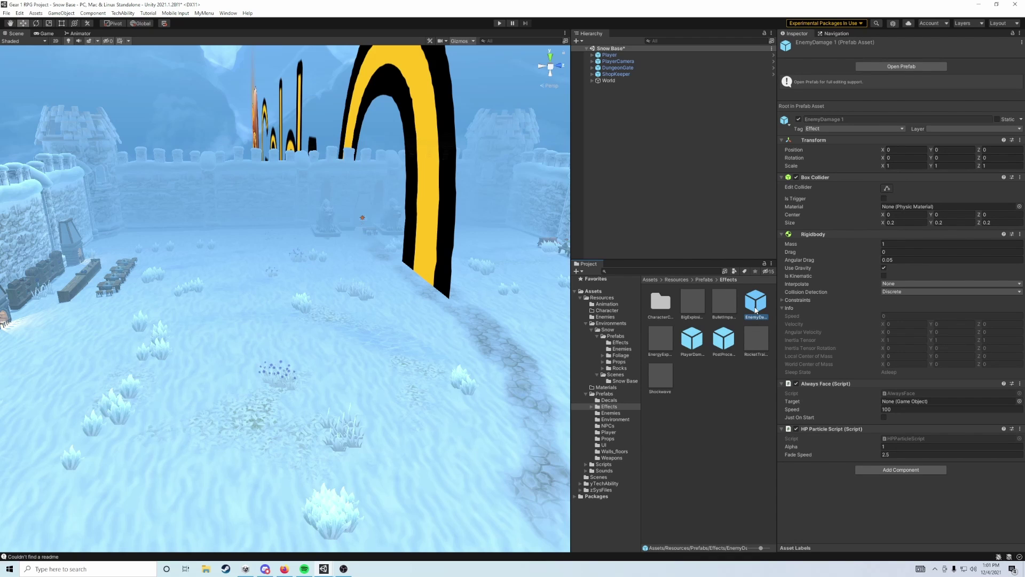
double_click(756, 307)
alt+drag(235, 320, 11, 314)
scroll(31, 307, down, 3)
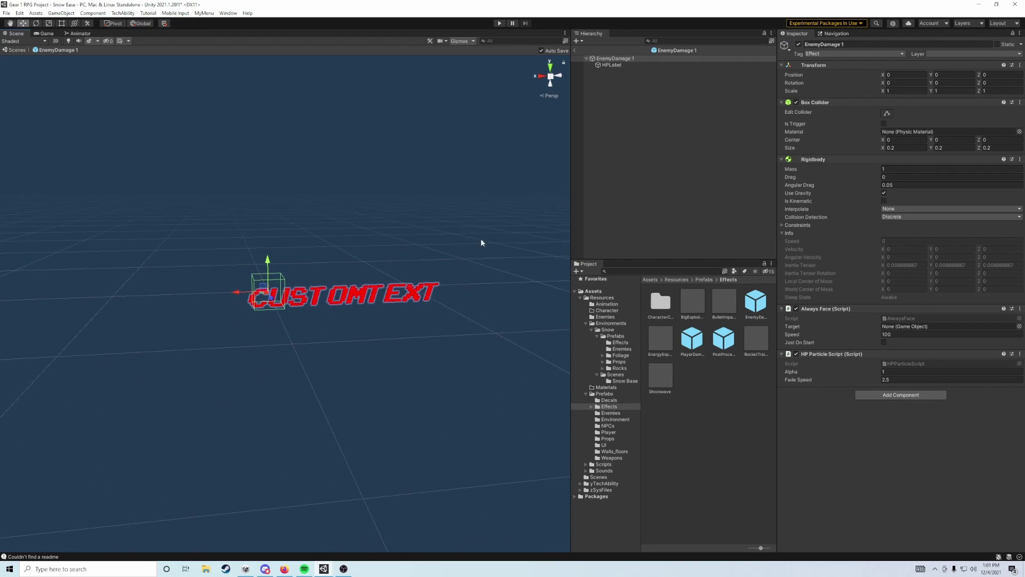
Preview the available fonts on the HPLabel text mesh and keep ARCADECLASSIC.
click(631, 65)
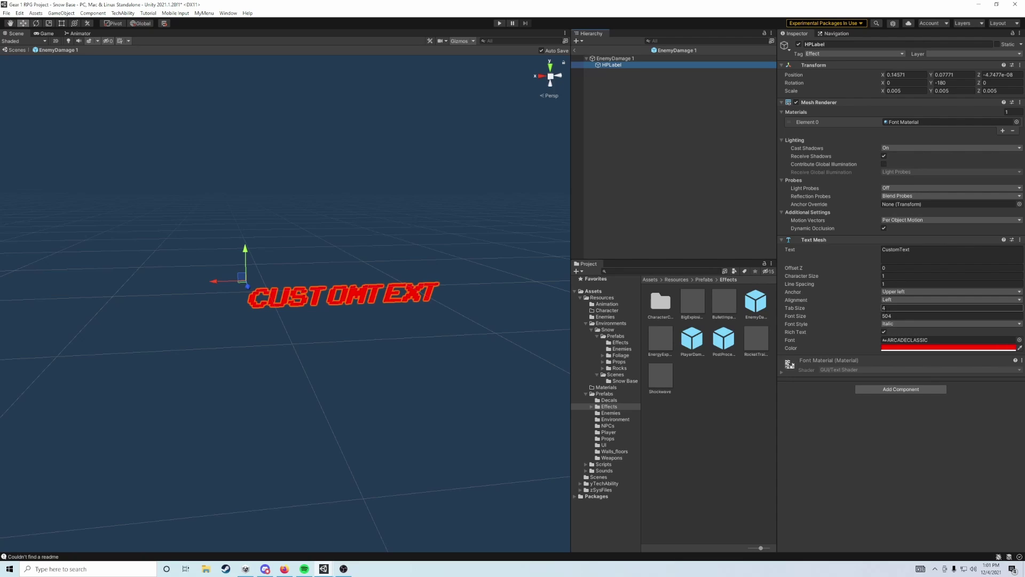
click(1017, 340)
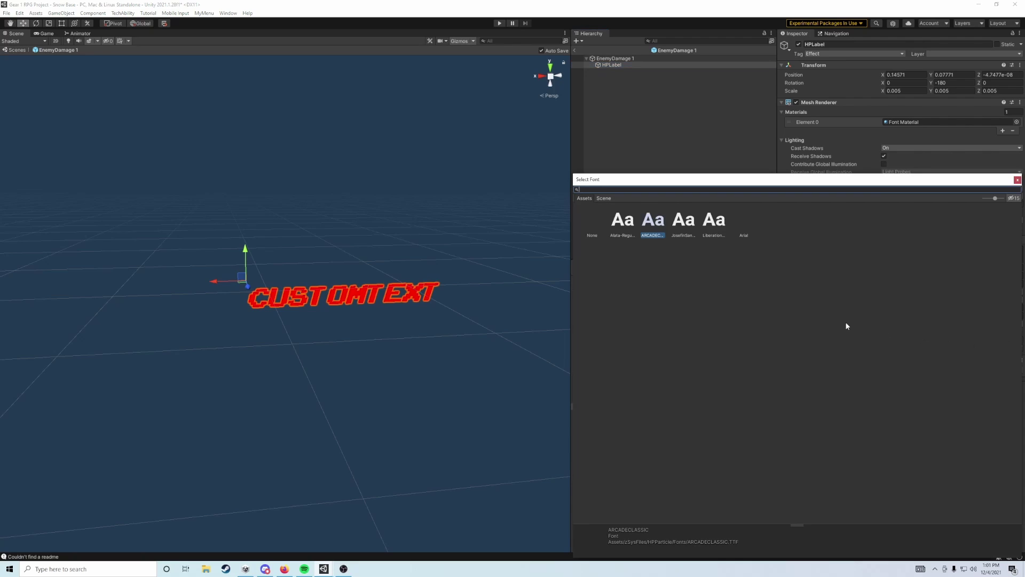
click(685, 229)
click(721, 226)
click(747, 227)
key(Left)
key(Left)
key(Left)
key(Left)
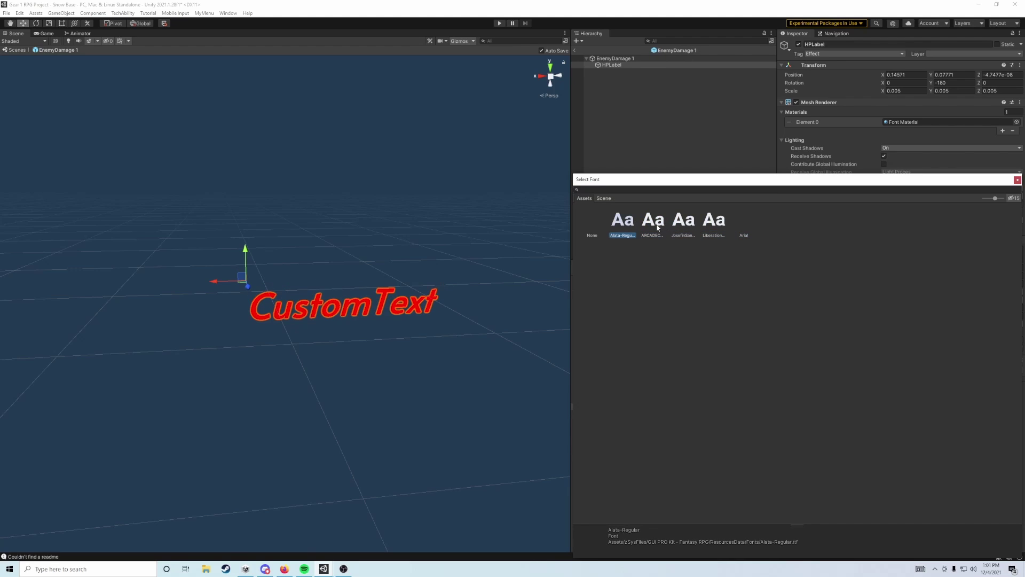
click(715, 220)
click(625, 218)
click(662, 221)
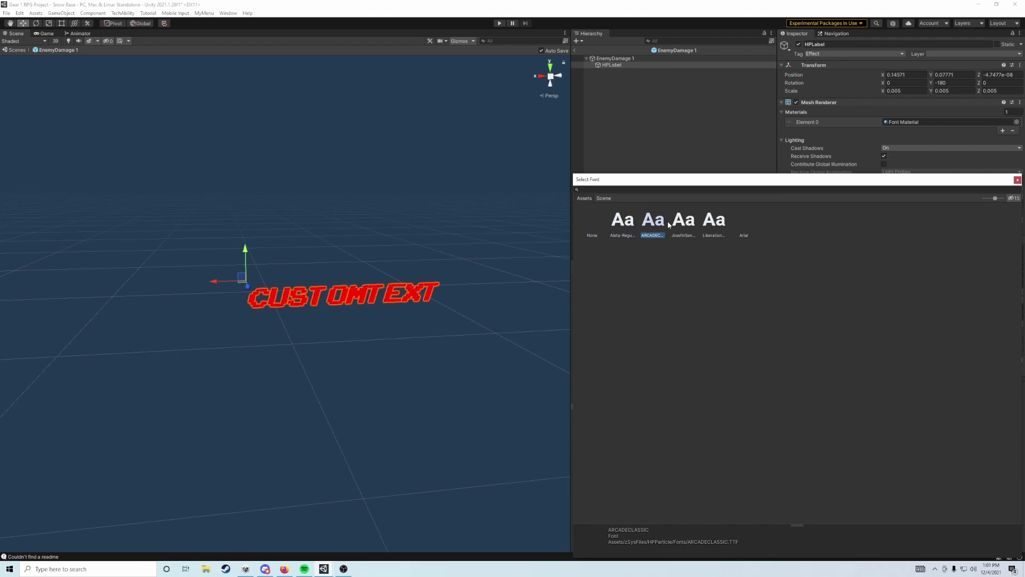
click(691, 229)
key(Right)
key(Left)
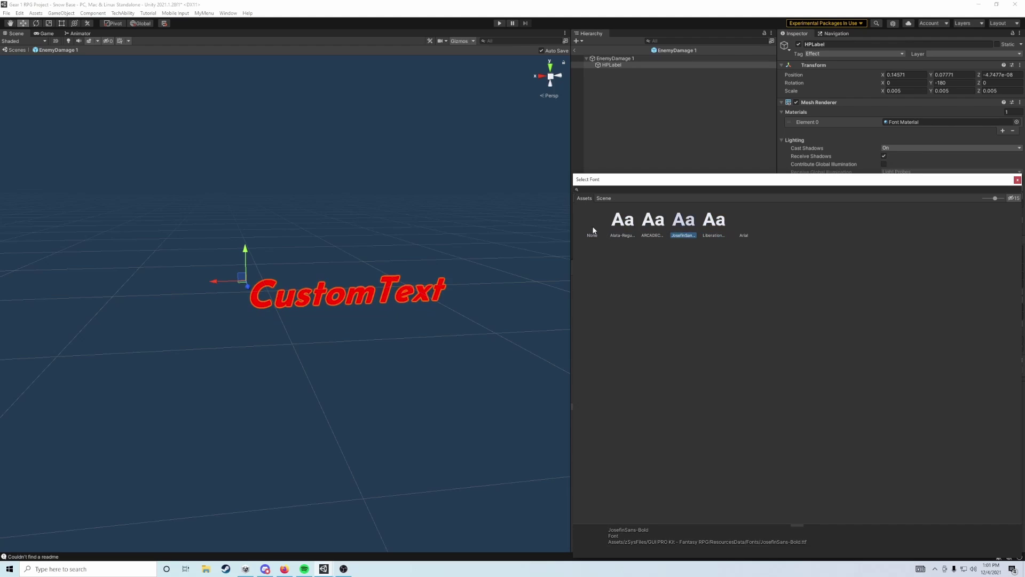
click(648, 224)
click(688, 229)
click(651, 224)
key(Left)
key(Right)
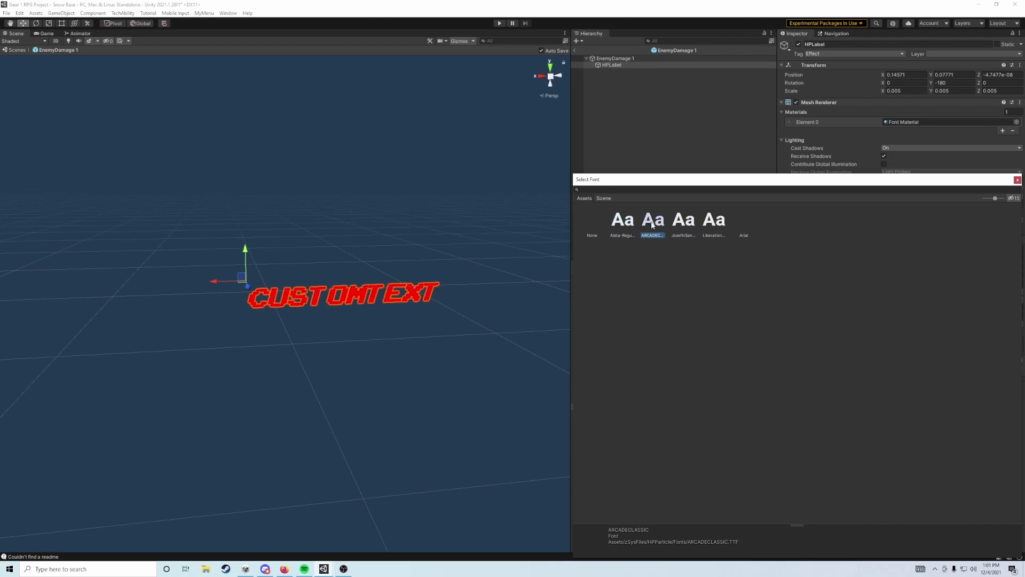
key(Return)
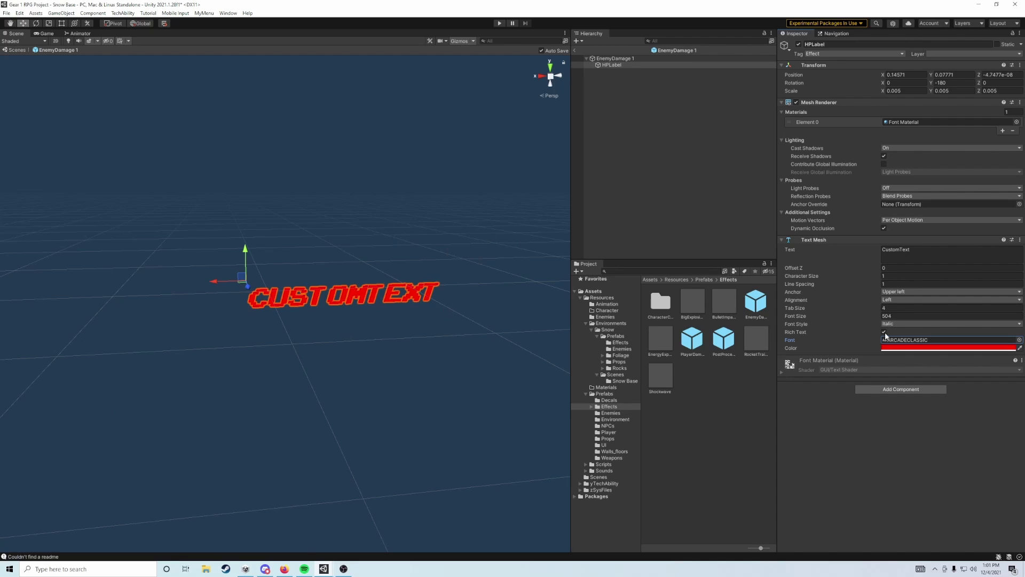
Set the HPLabel text color to orange FF6300 and return to the Snow Base scene.
click(907, 348)
drag(996, 409, 1022, 380)
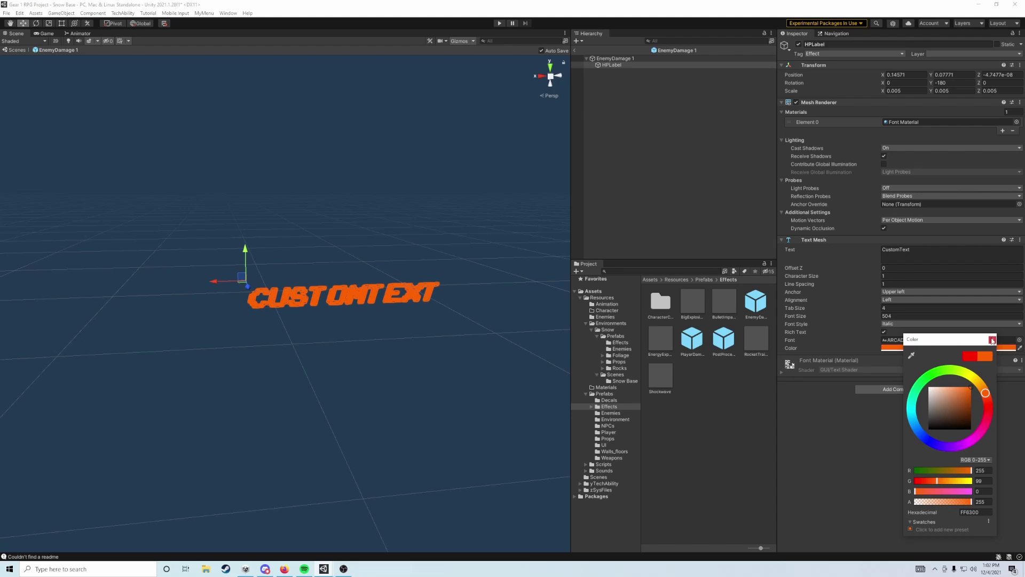
click(992, 339)
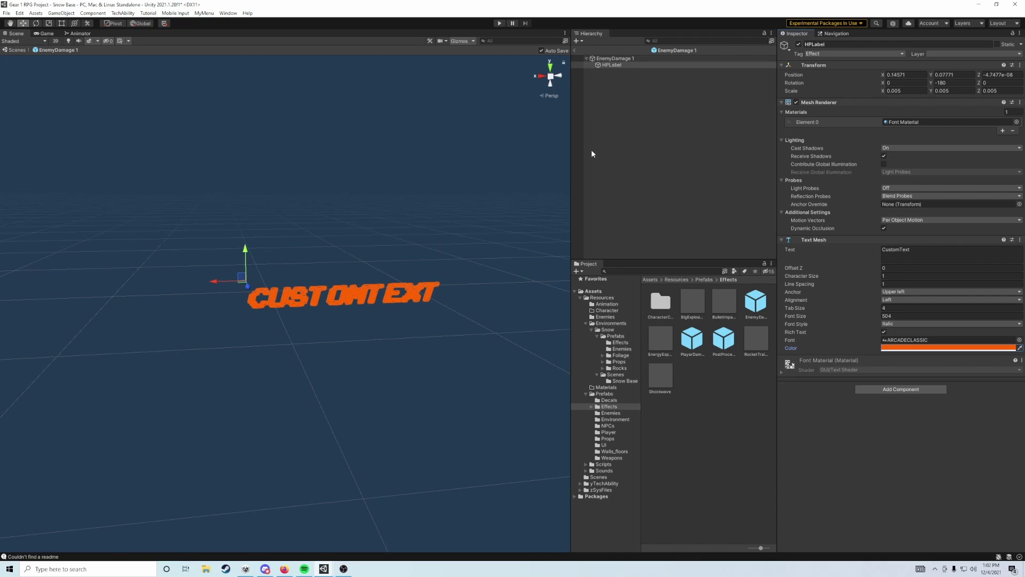
click(576, 50)
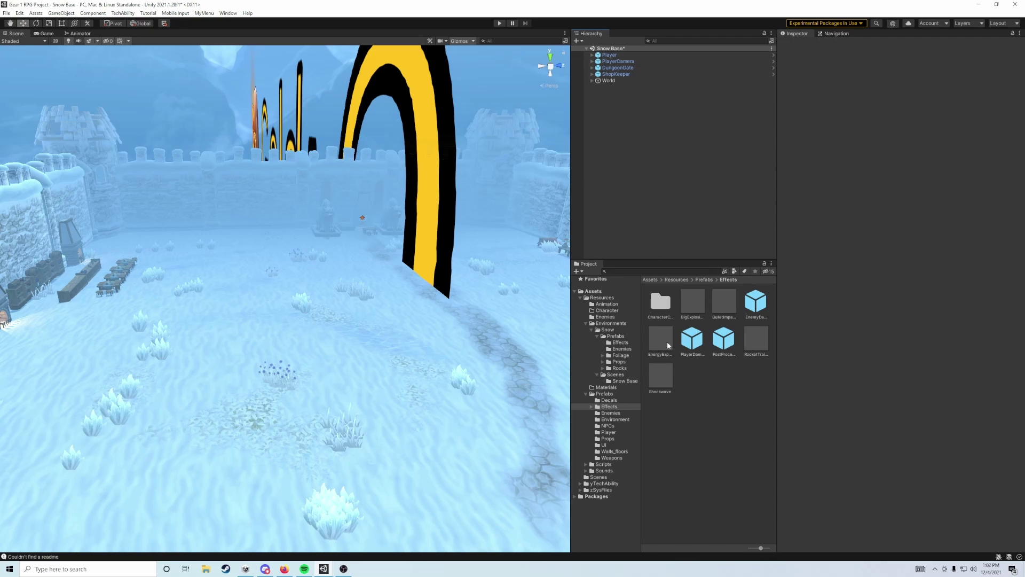
Assign the EnemyDamage 1 prefab as the Text Obj of Wolf_White's Melee Enemy script.
click(622, 349)
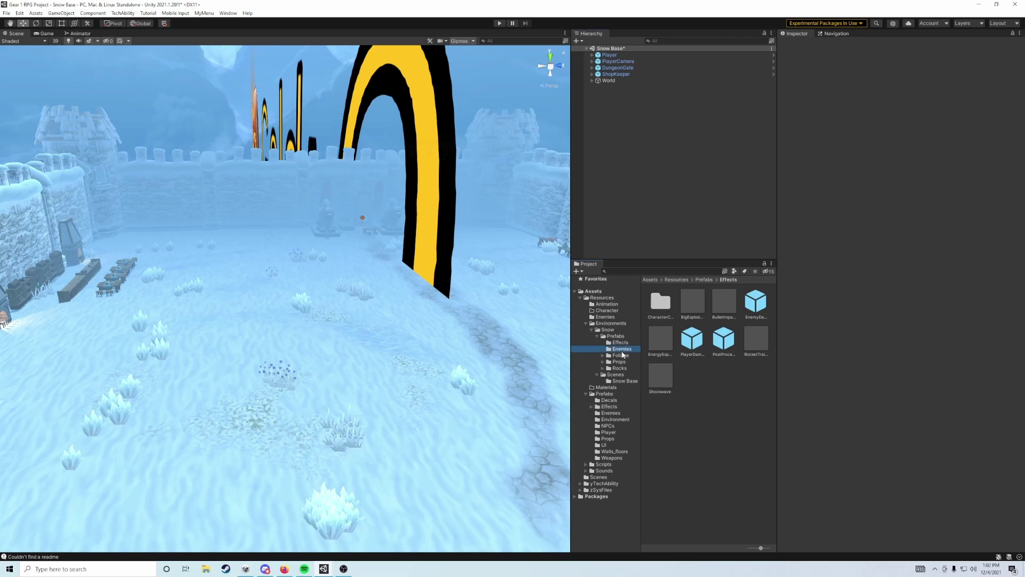
click(697, 313)
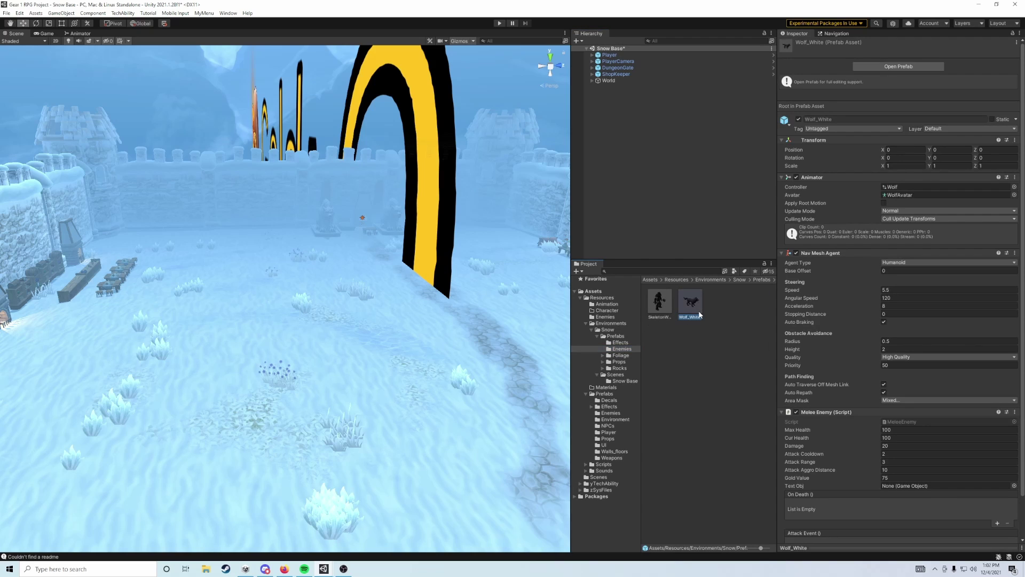
scroll(828, 333, down, 2)
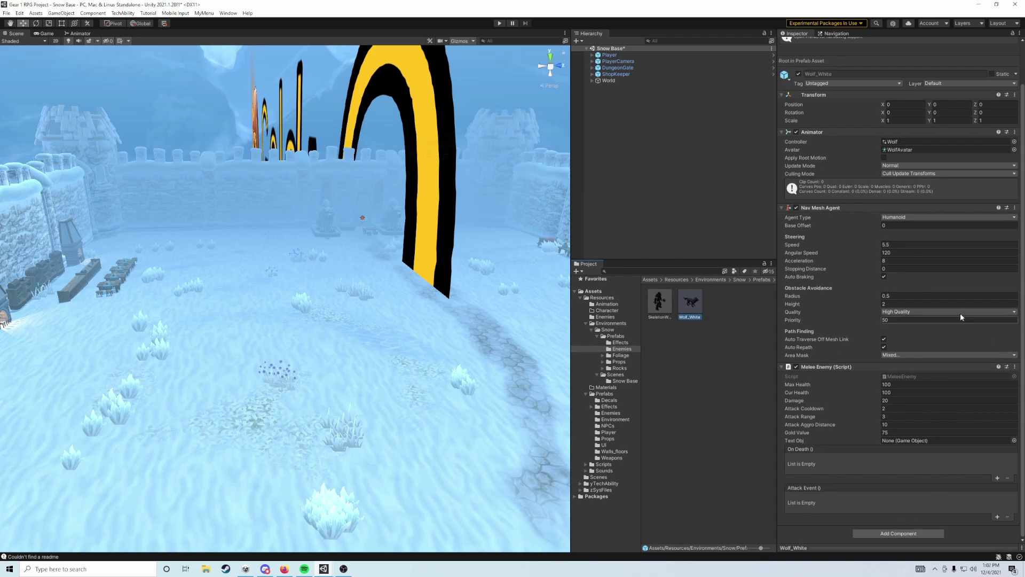
click(925, 441)
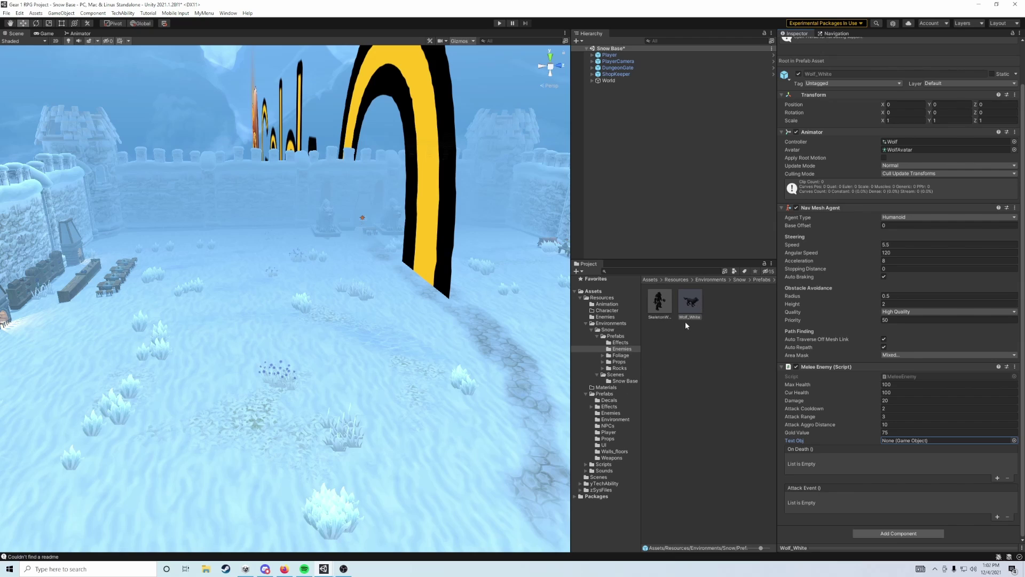
click(611, 413)
click(609, 406)
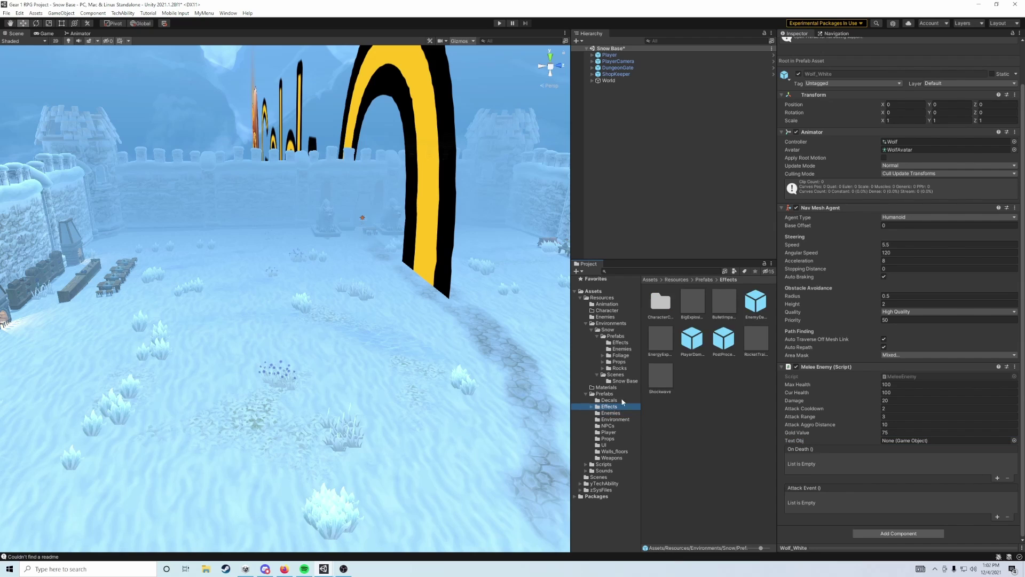
drag(756, 301, 902, 442)
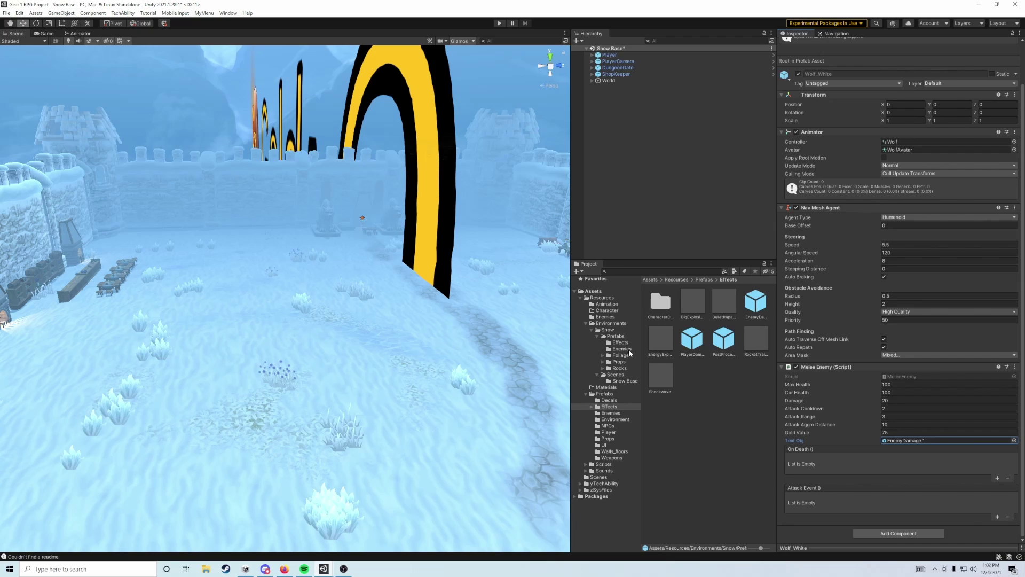
Assign EnemyDamage 1 as the Text Obj of the SkeletonWarrior_Axes prefab in the snow enemies folder.
click(629, 350)
click(659, 302)
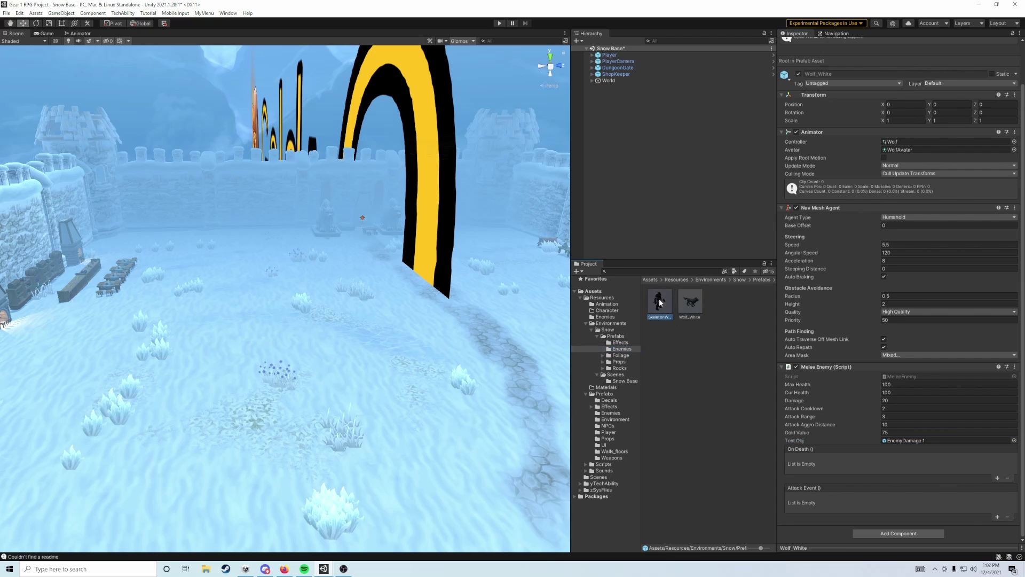
click(614, 414)
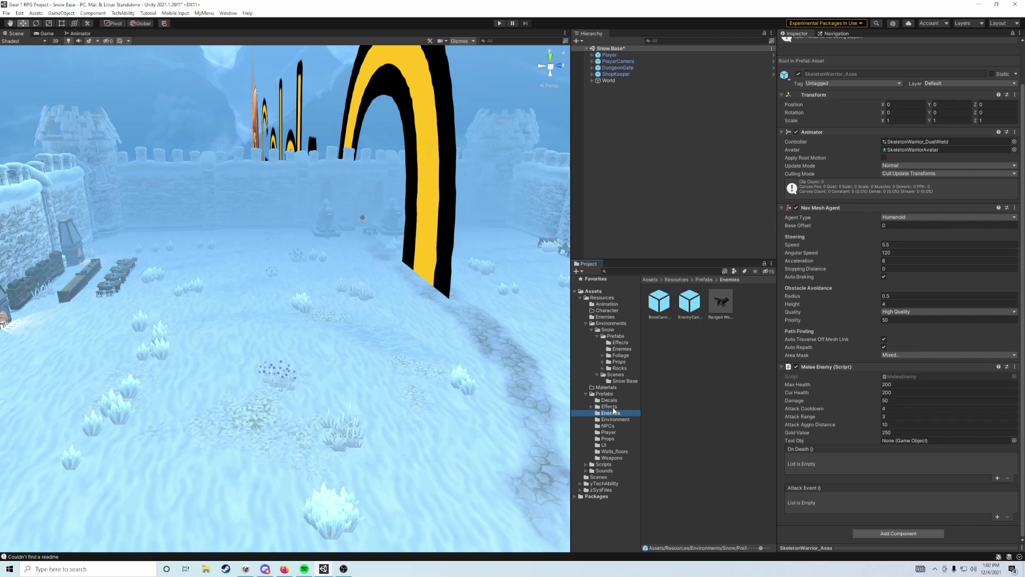
key(Up)
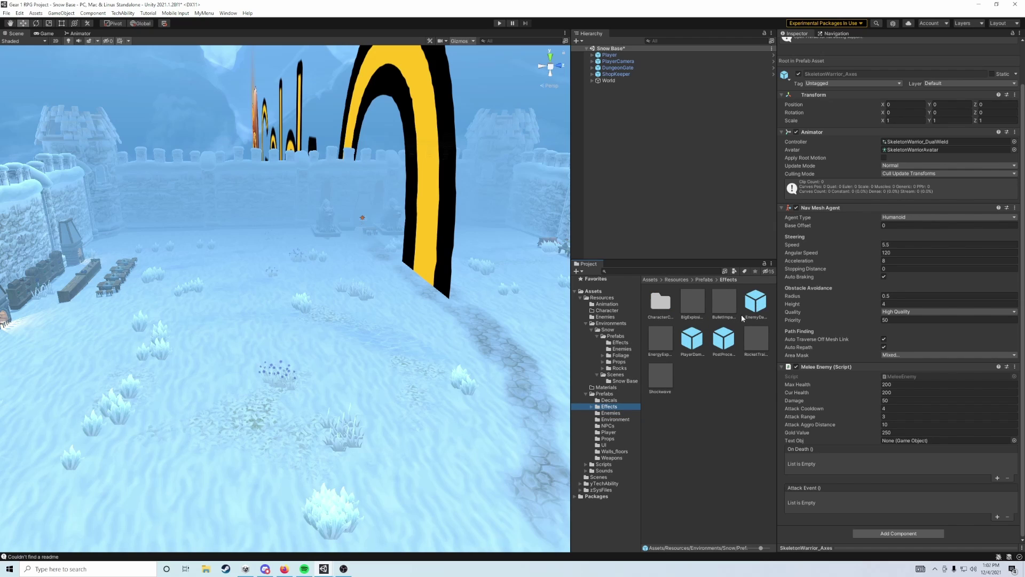
drag(757, 304, 912, 445)
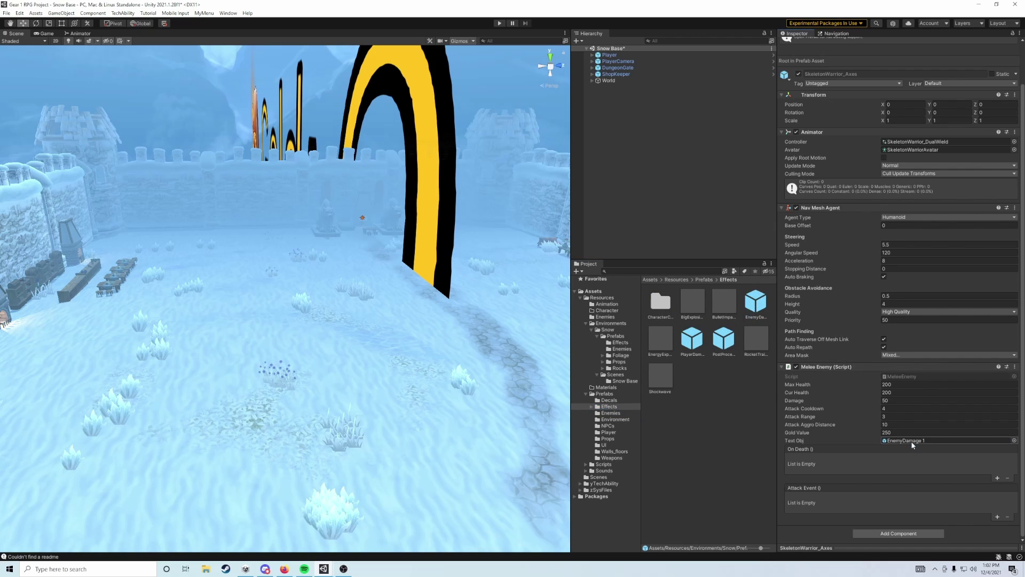
Assign EnemyDamage 1 as the Text Obj of the Ranged Wolf_White prefab in Resources/Prefabs/Enemies.
click(611, 413)
click(725, 308)
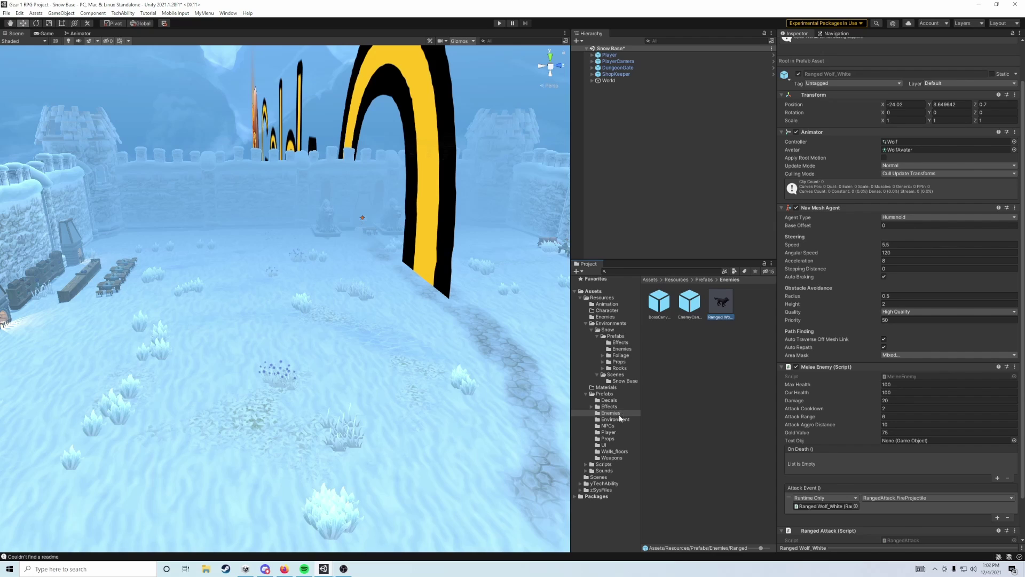
click(615, 419)
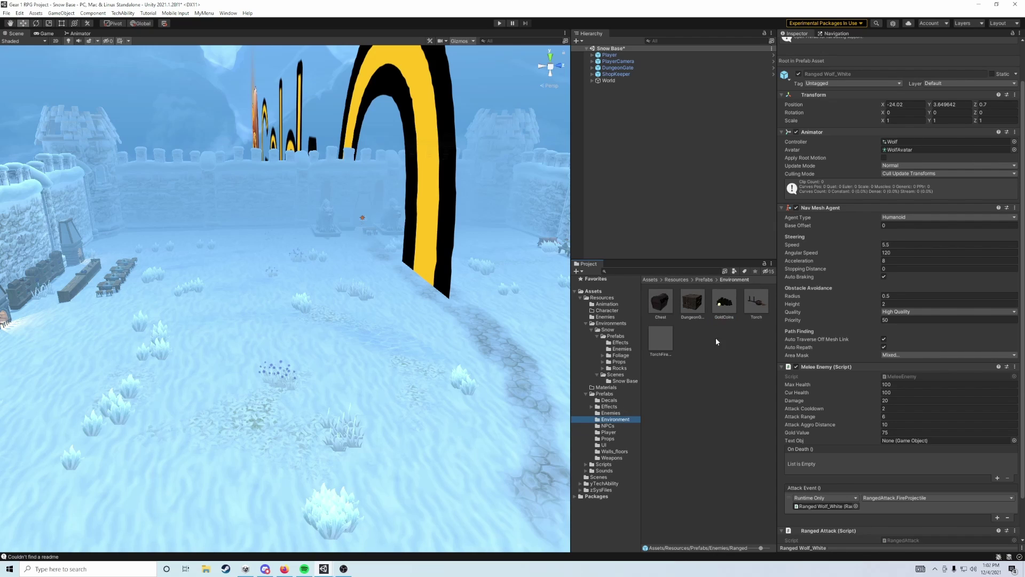
click(608, 406)
drag(755, 301, 911, 444)
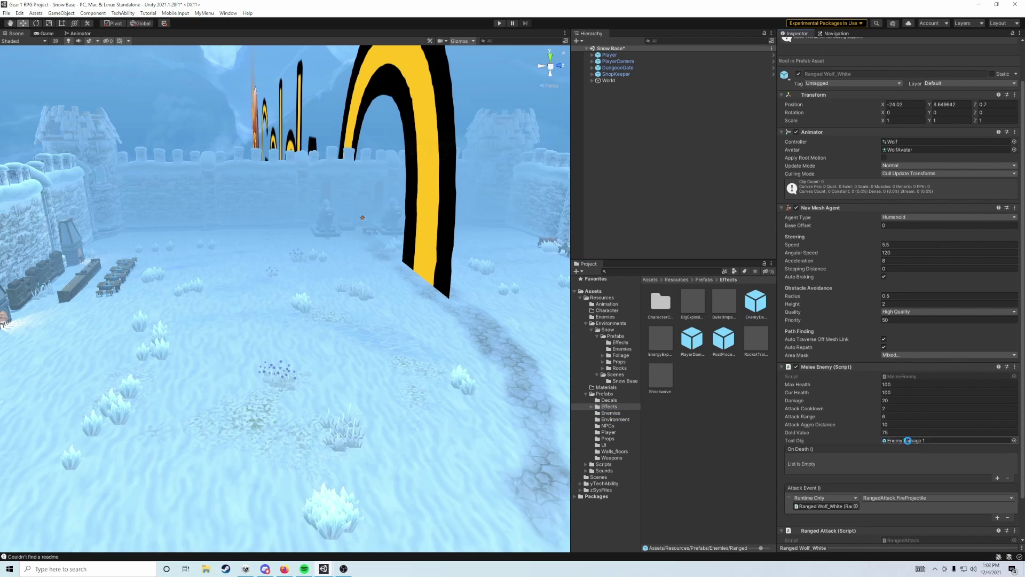
Assign EnemyDamage 1 as the Text Obj of DarkDino, GreenLizard, GreyGolem and OilSlime together in Resources/Enemies.
click(604, 316)
click(662, 304)
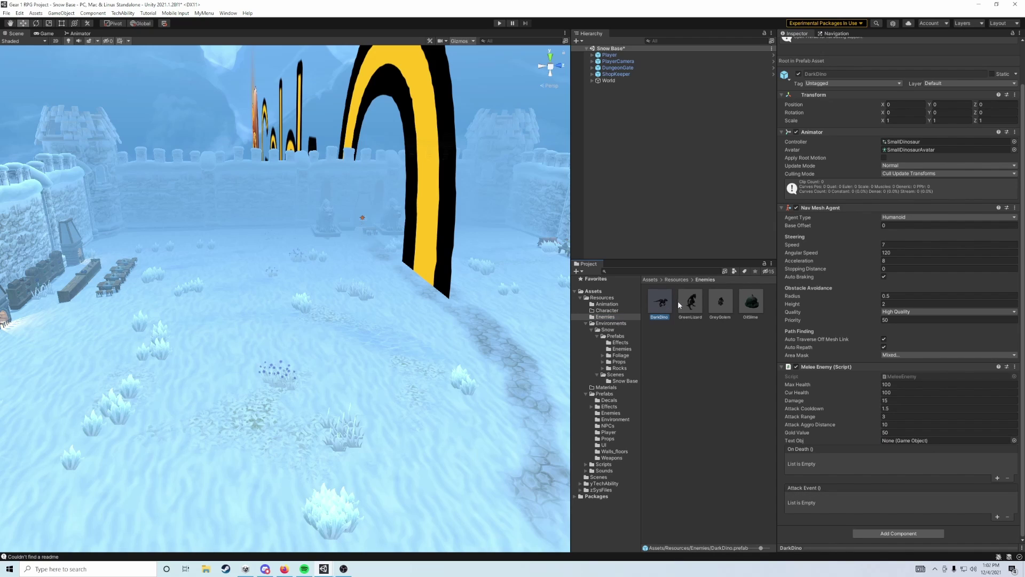
ctrl+click(691, 301)
ctrl+click(724, 300)
ctrl+click(753, 302)
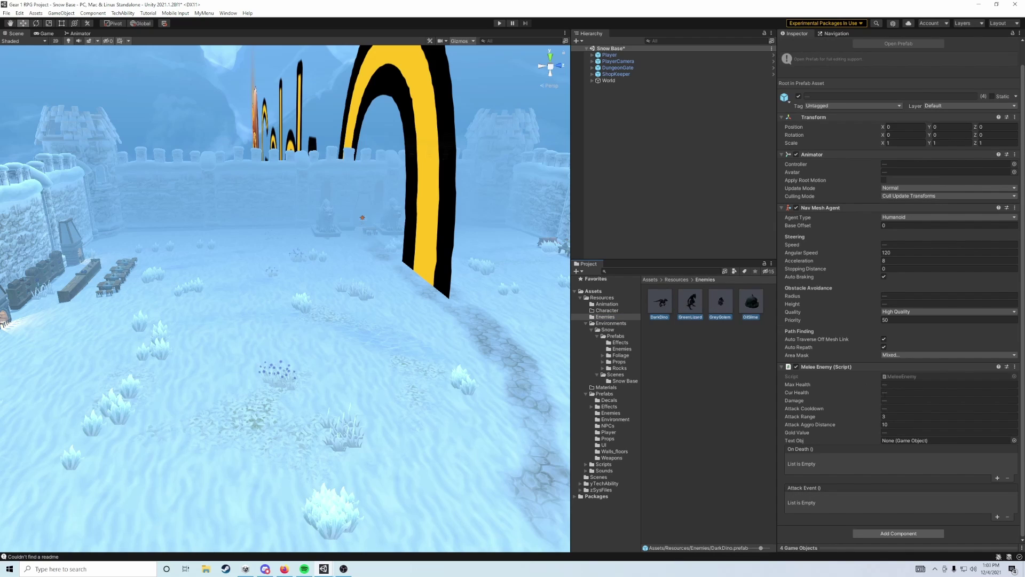
click(610, 407)
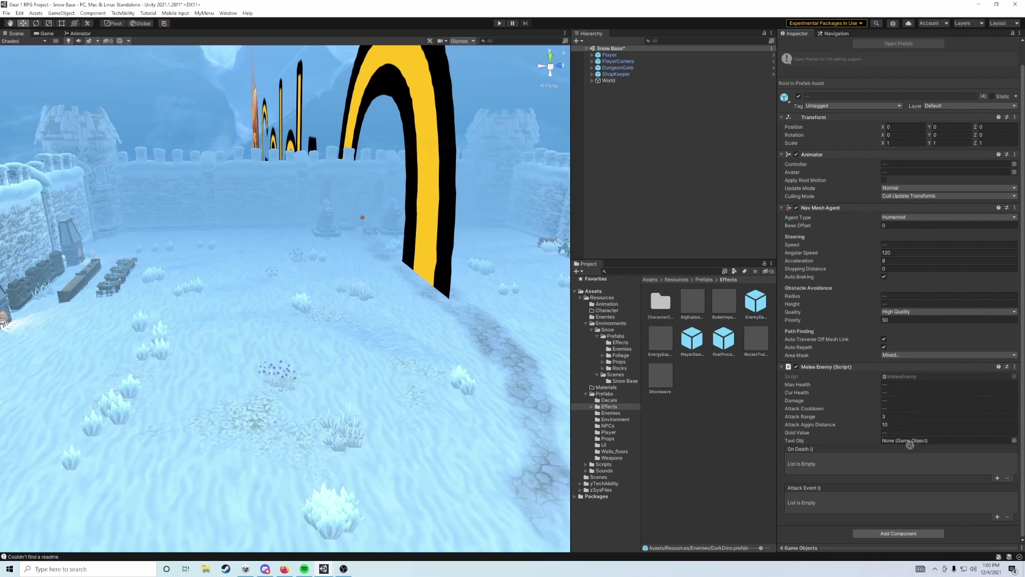
drag(910, 444, 910, 441)
Check the Text Obj assignment on each of the four prefabs in Resources/Enemies.
click(608, 317)
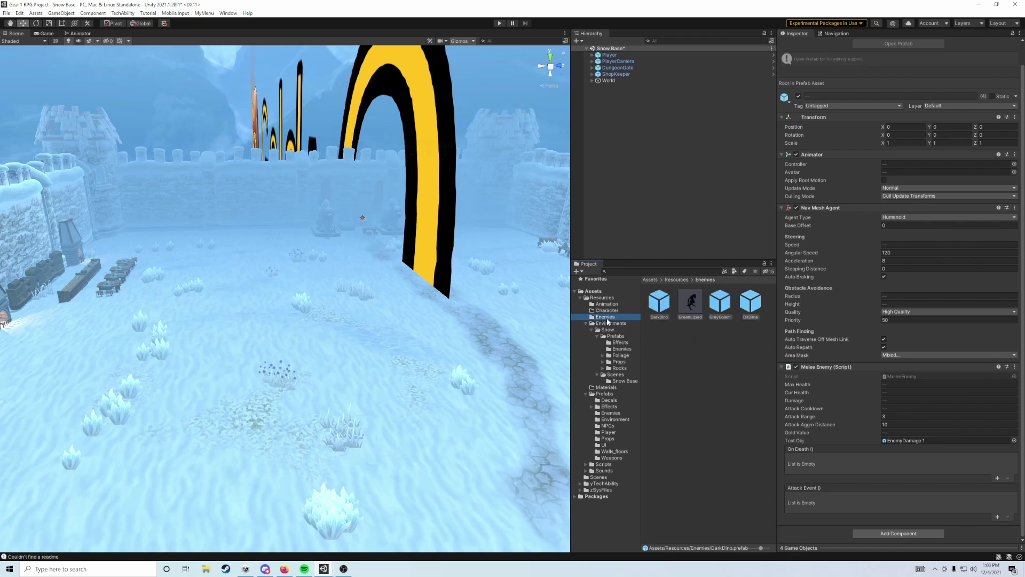
click(662, 302)
click(682, 306)
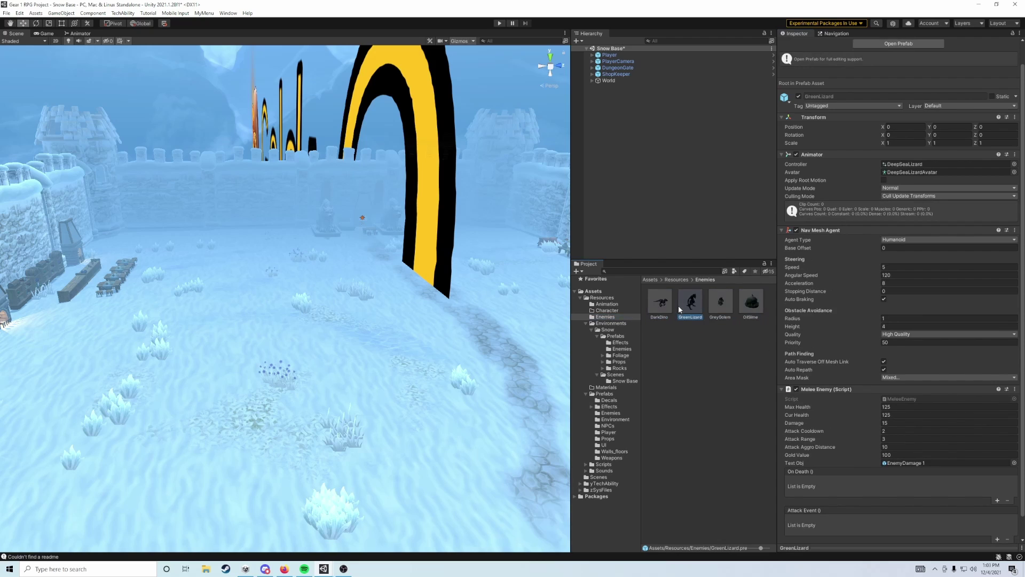
click(723, 304)
click(754, 307)
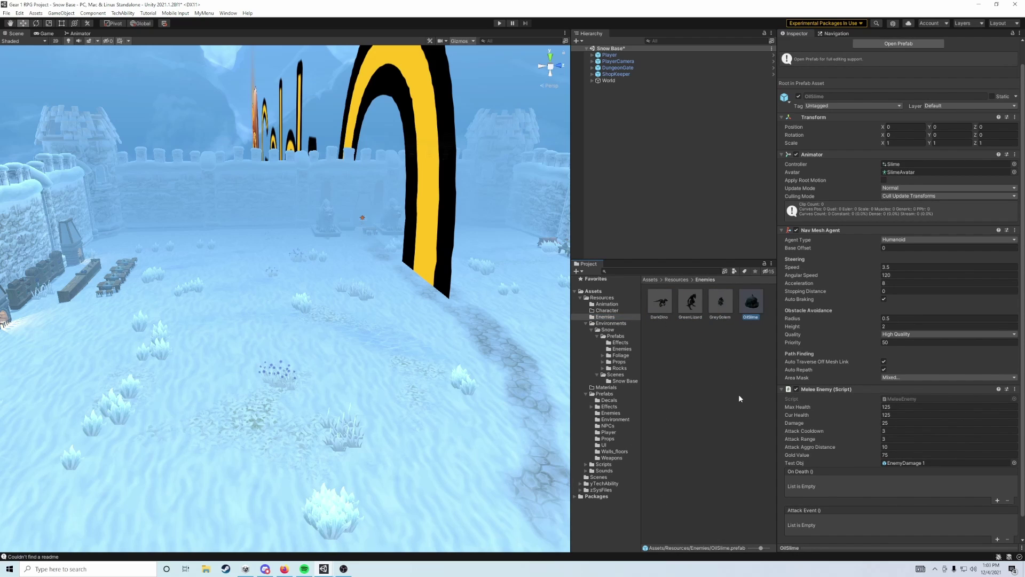